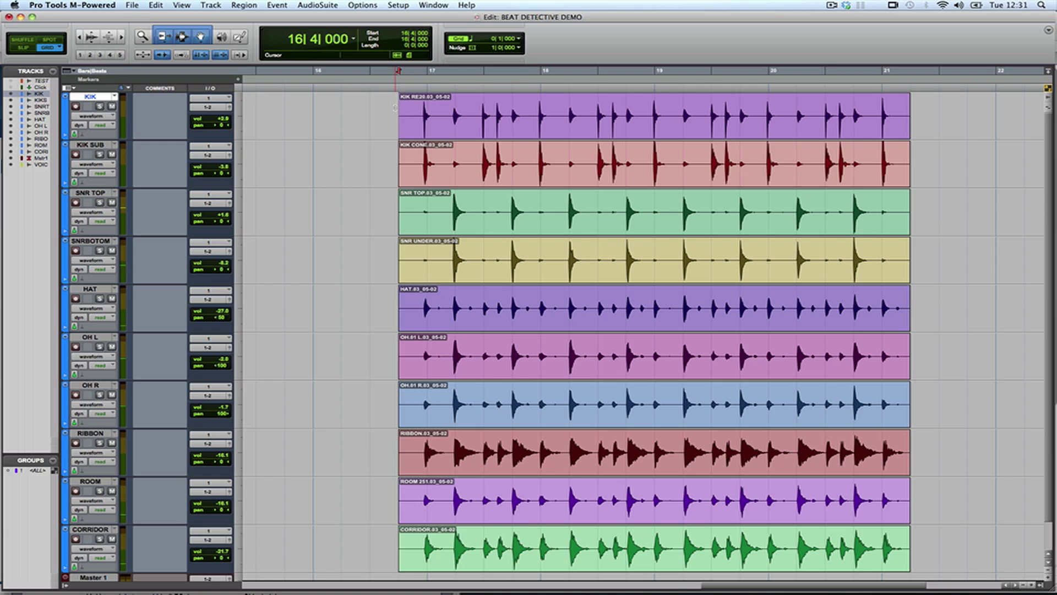
Play the multitrack drum recording from 16|4 to hear its original timing
key("space")
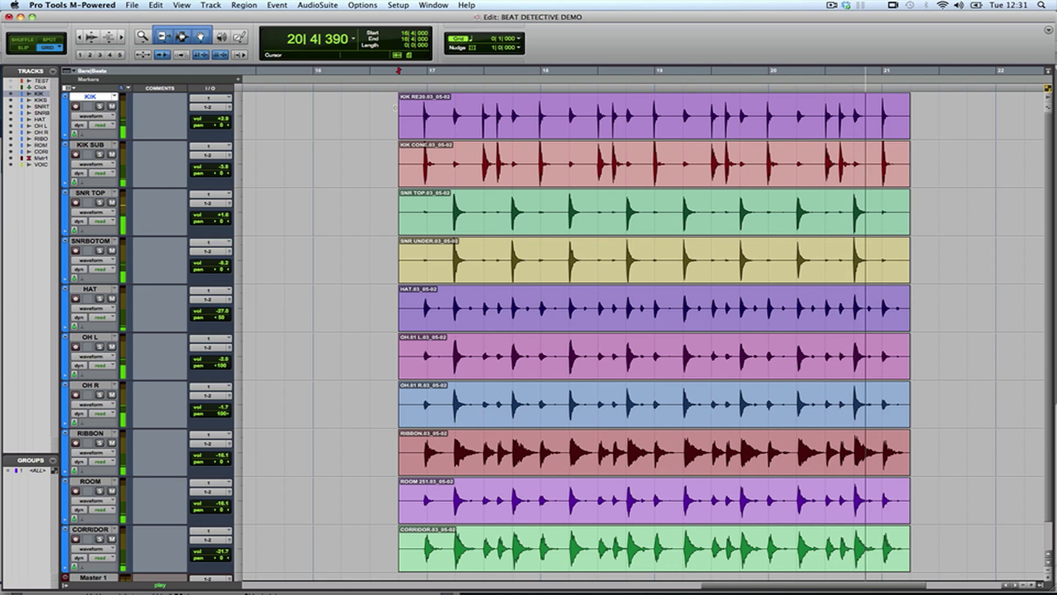
key("space")
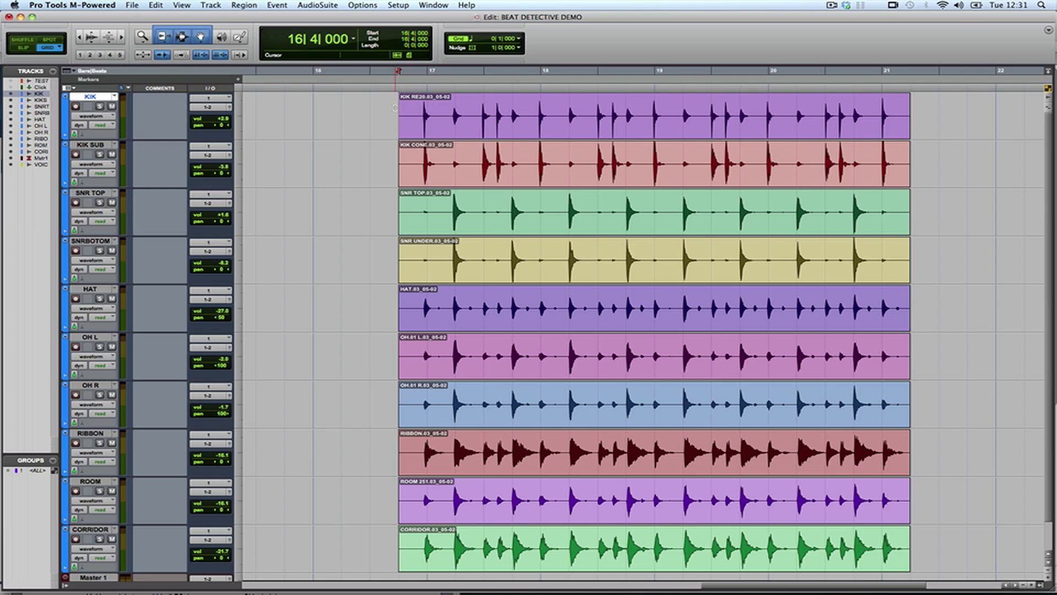
key("space")
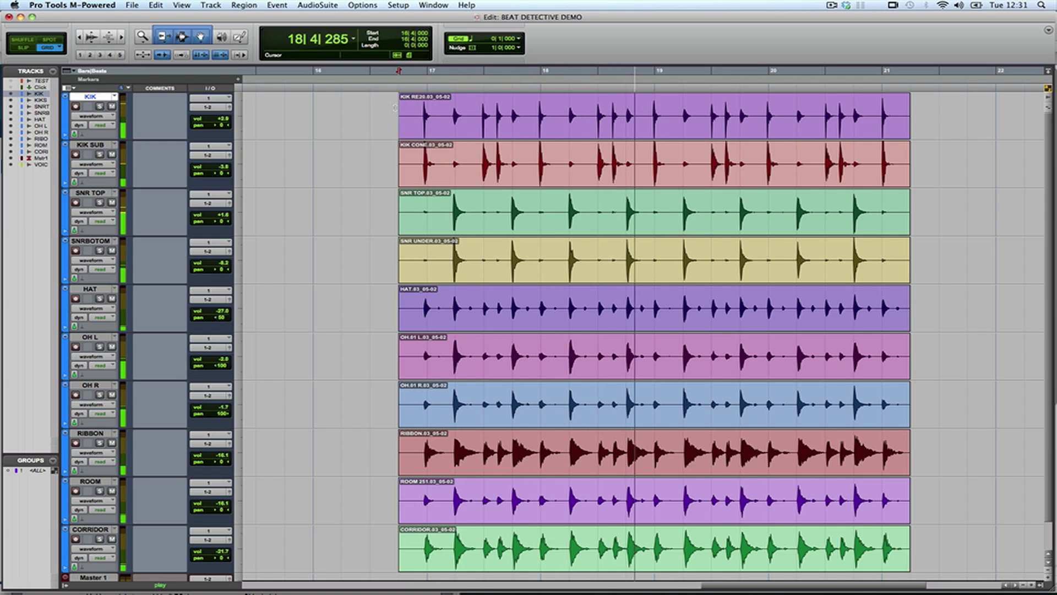
key("space")
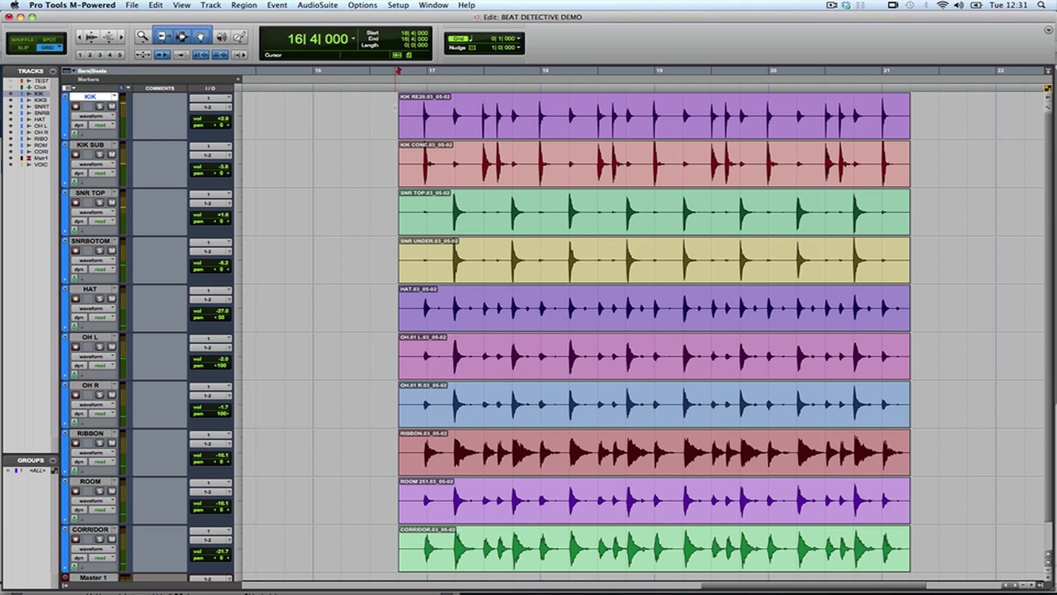
Examine the kick and snare hits around bar 17 against the beat grid to judge their timing
left_click(502, 107)
key("super+bracketright")
key("super+bracketright")
key("super+bracketright")
scroll(567, 135, "left", 5)
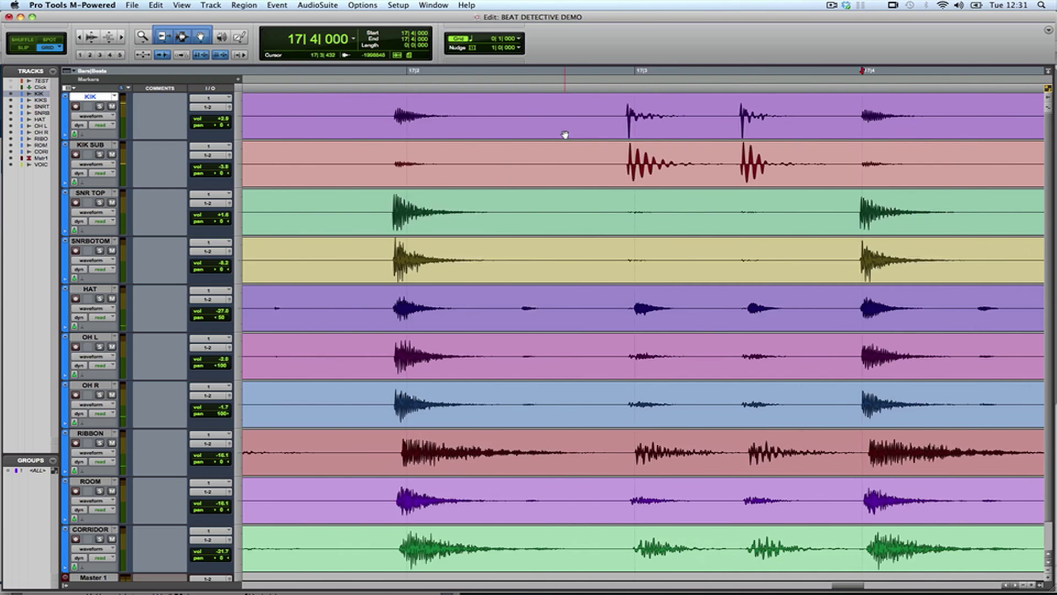
scroll(441, 129, "right", 8)
key("super+bracketleft")
key("super+bracketleft")
key("super+bracketleft")
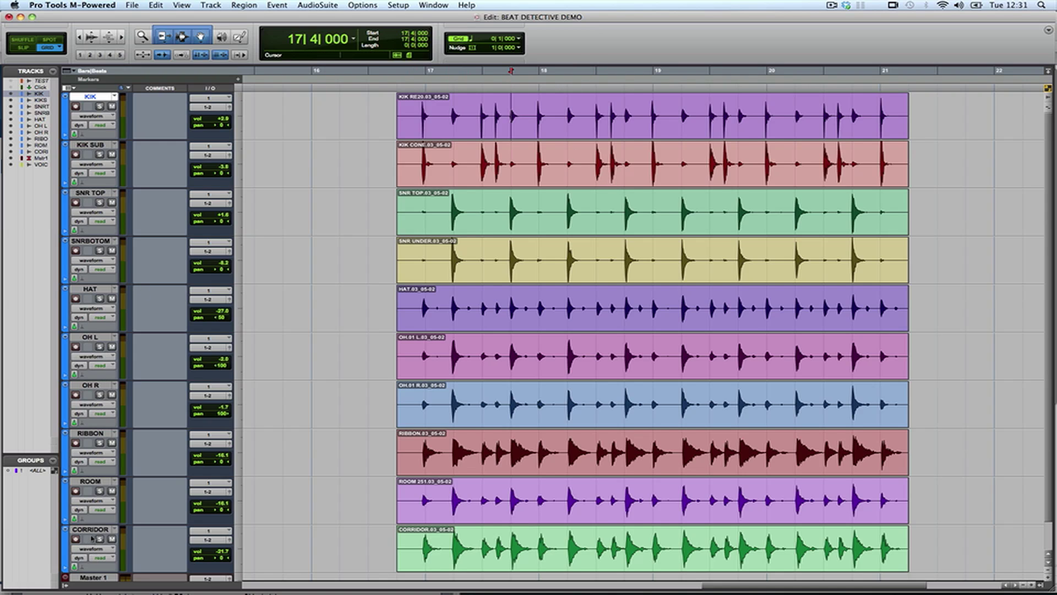
Group all drum tracks from KIK to CORRIDOR as an Edit and Mix group named "drums main"
left_click(94, 530, "shift")
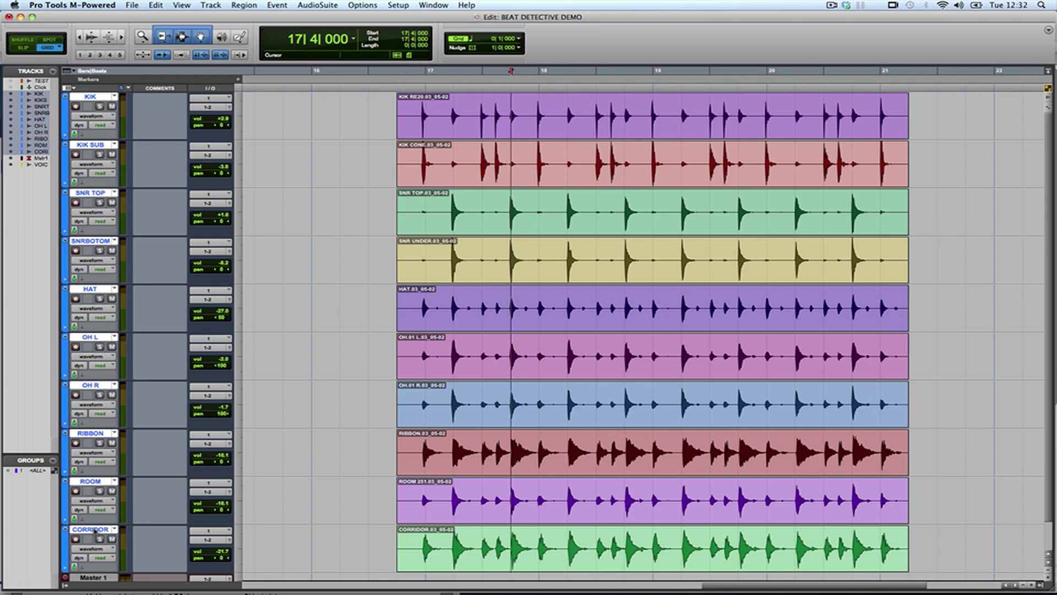
key("super+g")
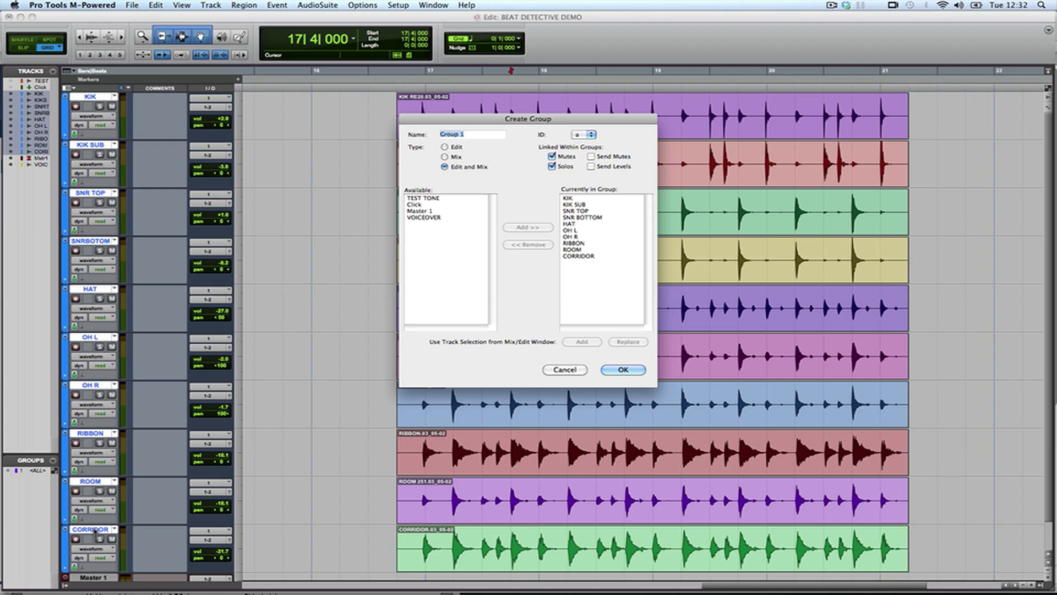
type("drums")
type(" main")
key("Return")
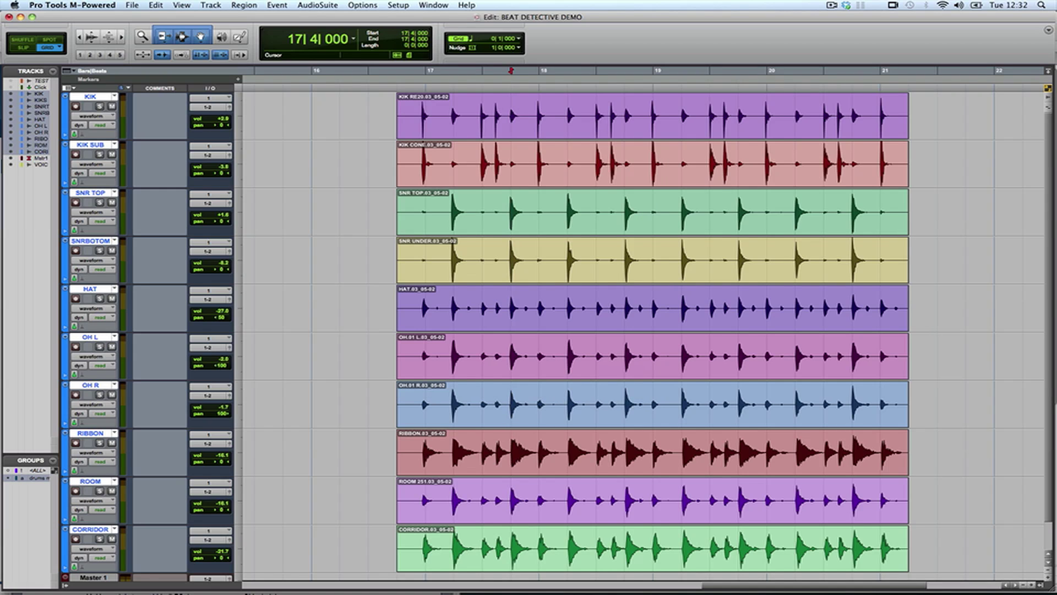
Open Beat Detective and capture the full grouped drum regions as its selection, from 16|4 to 21|2
left_click(593, 125)
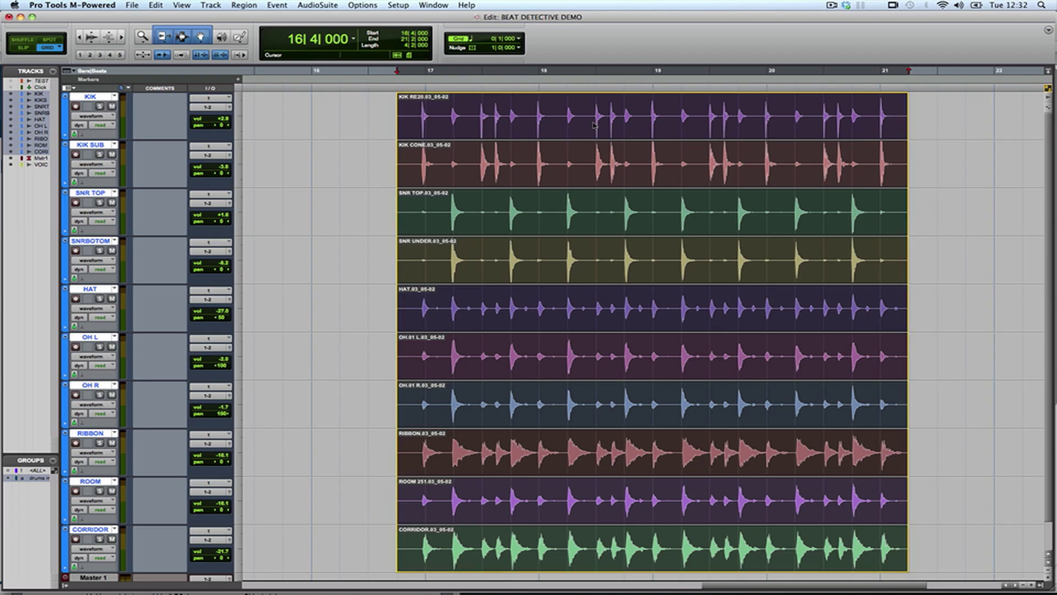
left_click(380, 102)
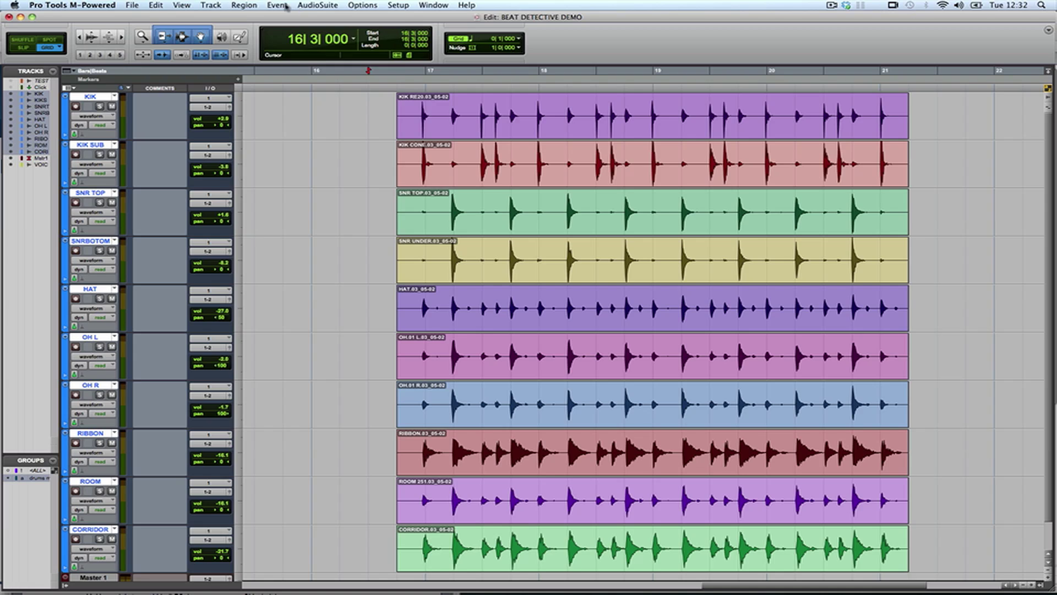
left_click(287, 7)
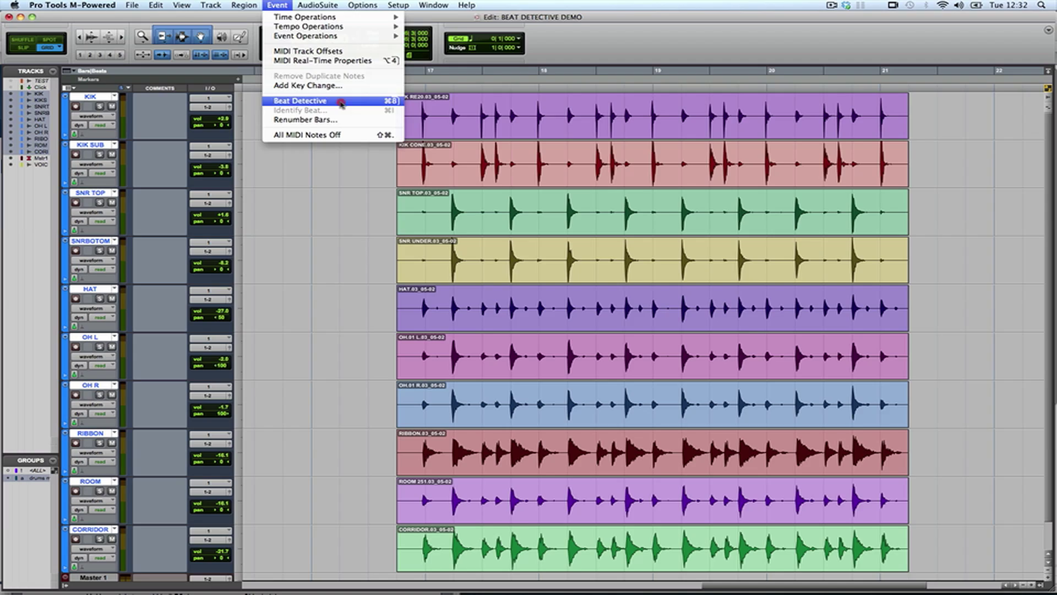
left_click(341, 102)
left_click_drag(550, 233, 530, 231)
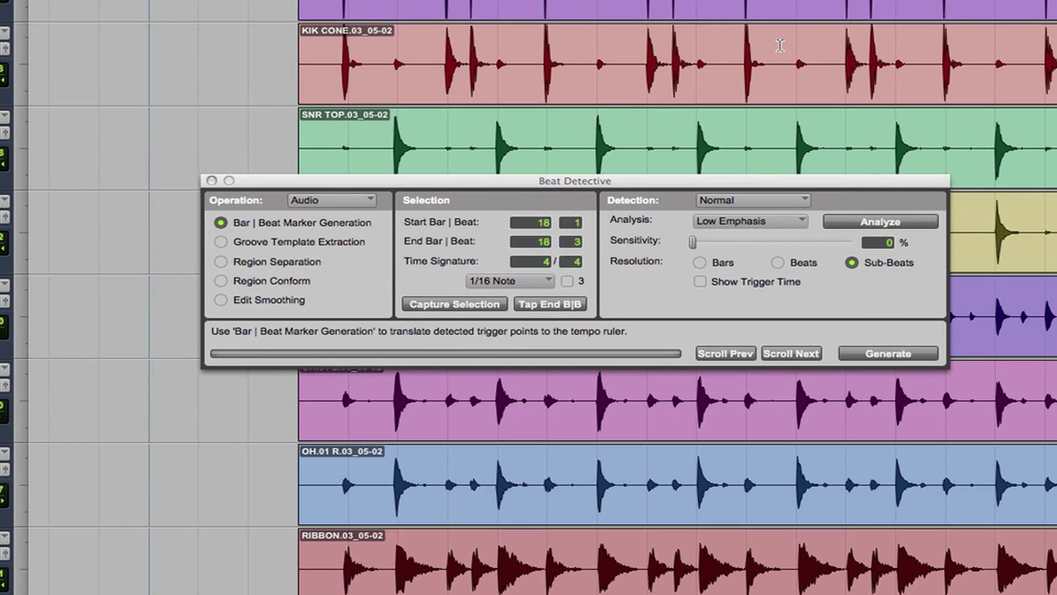
double_click(718, 17)
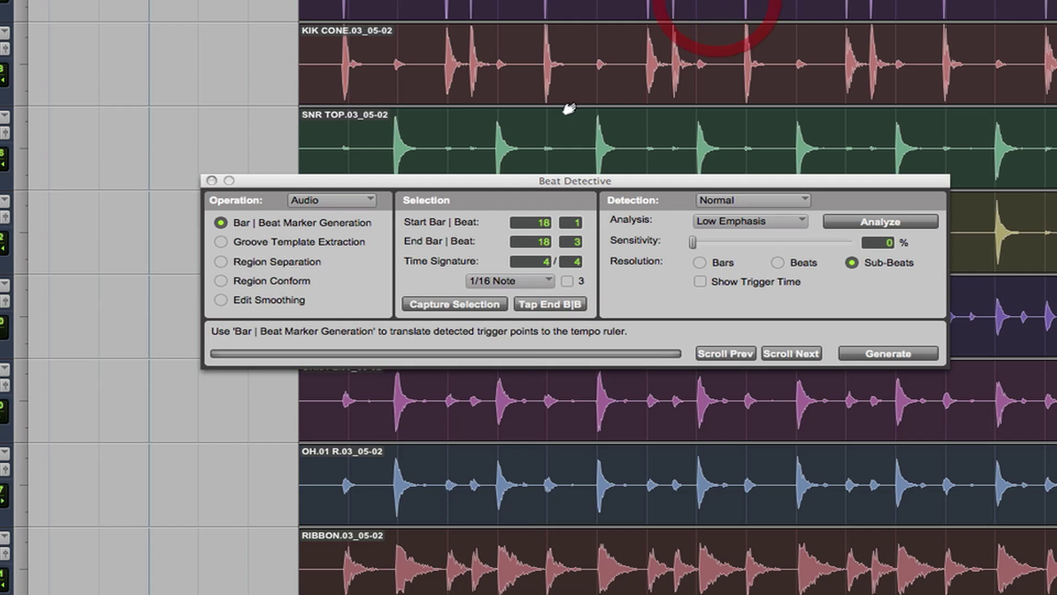
left_click(464, 306)
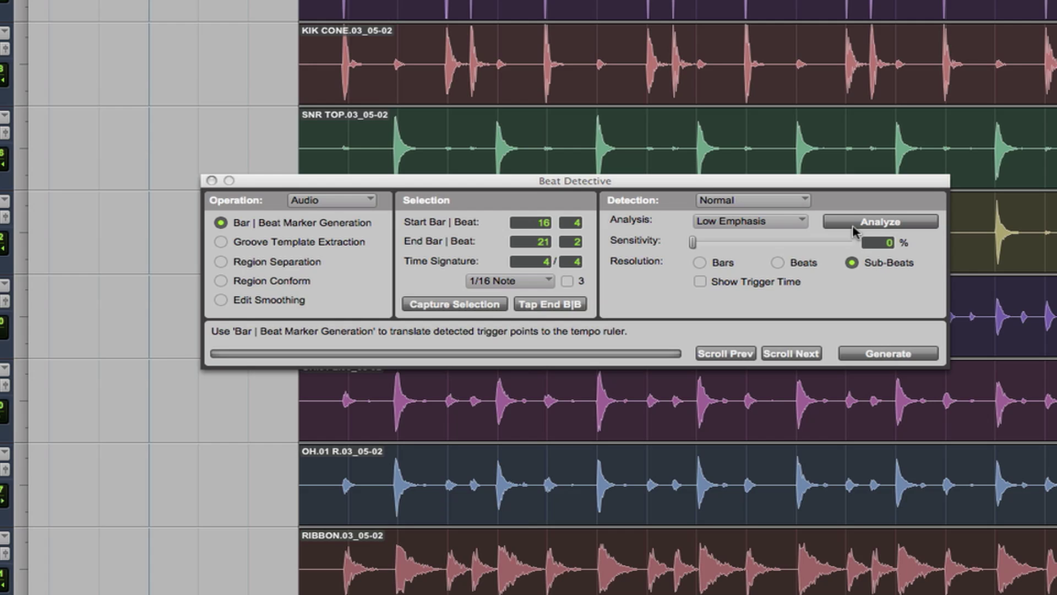
Analyze the drums with Low Emphasis detection and set the sensitivity to 10%
left_click(782, 222)
left_click(755, 208)
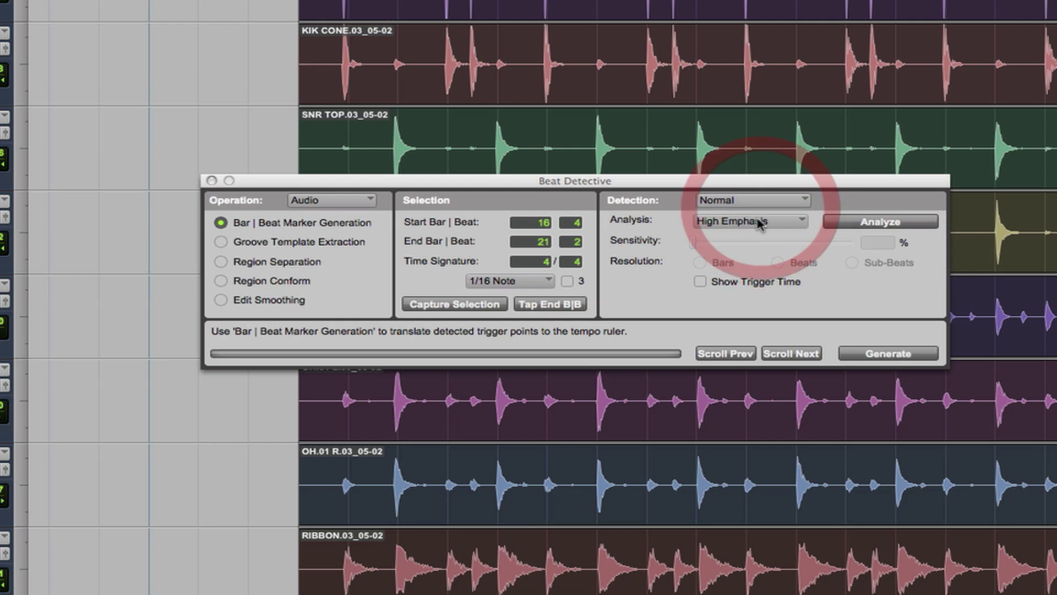
left_click(759, 222)
left_click(758, 238)
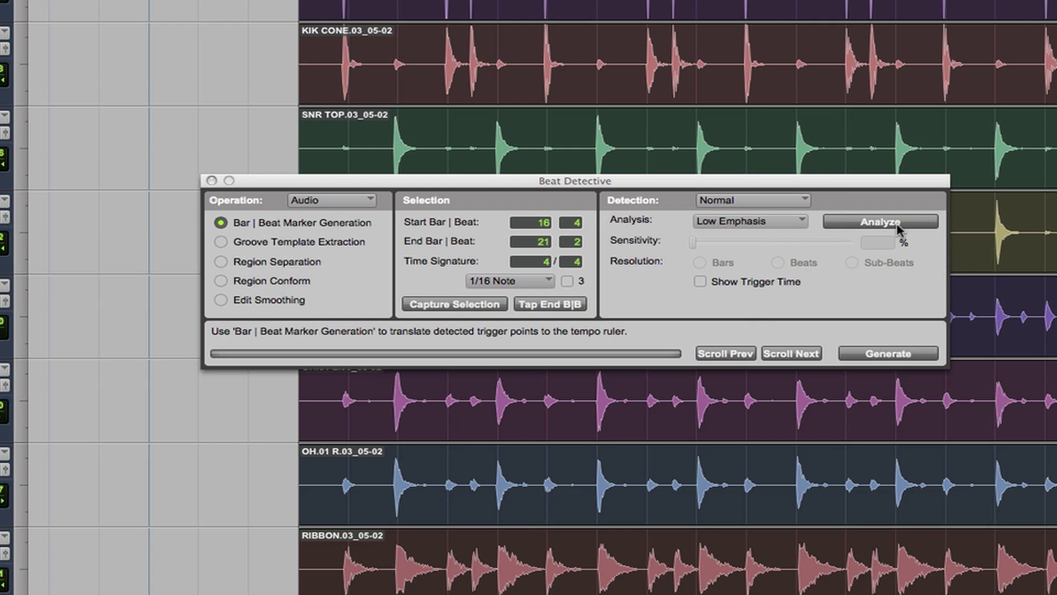
left_click(881, 222)
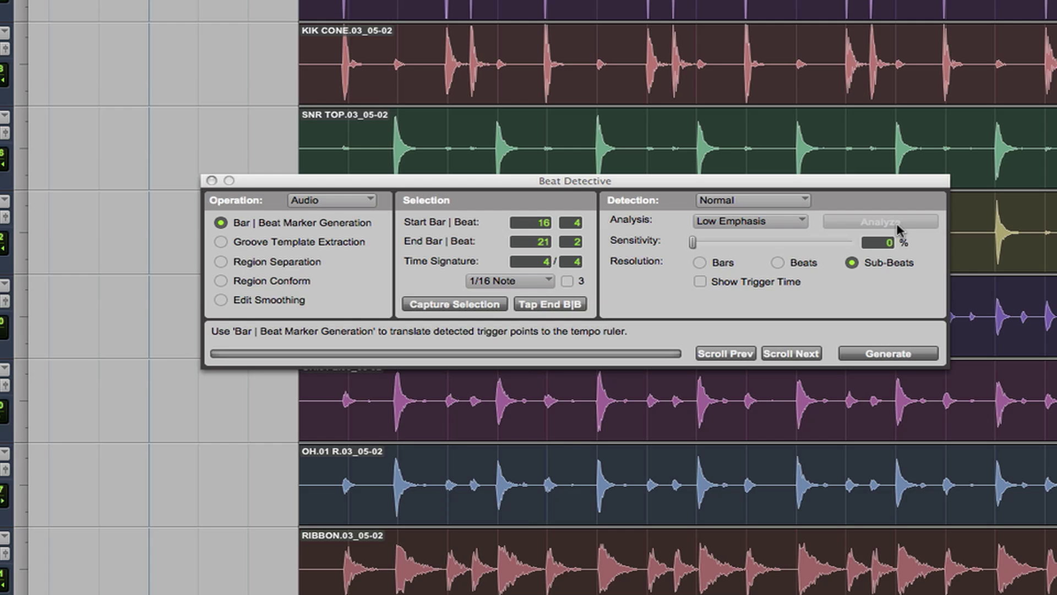
left_click_drag(693, 242, 713, 250)
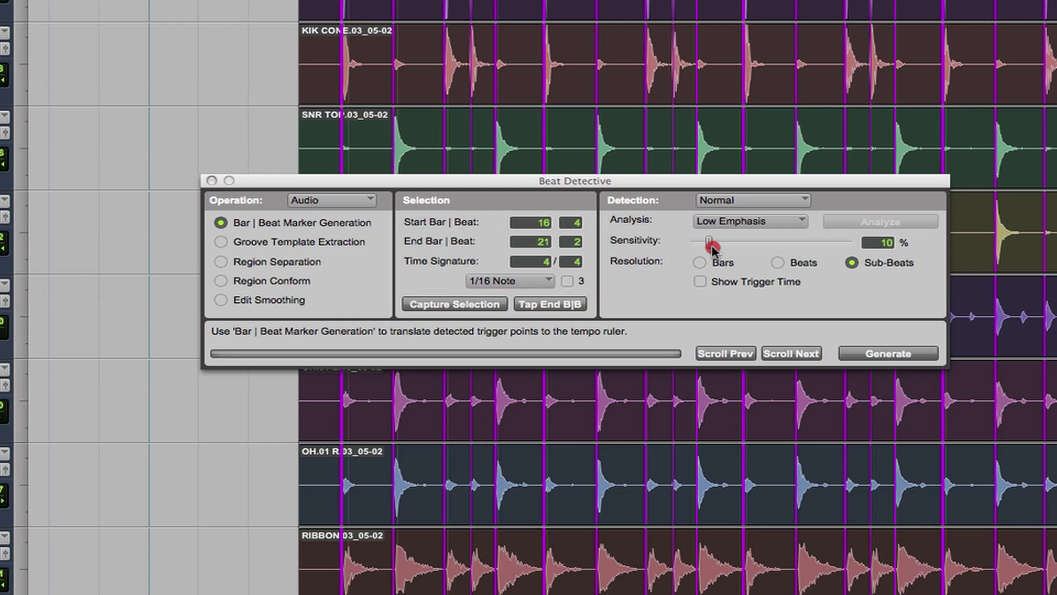
left_click_drag(711, 246, 713, 248)
Separate the drum regions at the detected trigger points and switch the operation to Region Conform
left_click(220, 262)
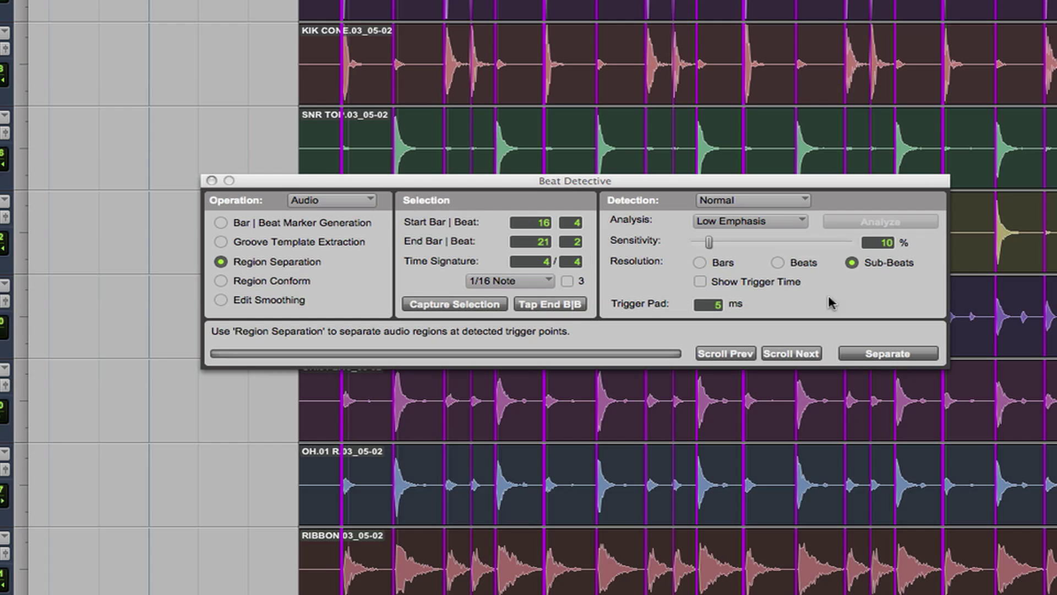
left_click(894, 359)
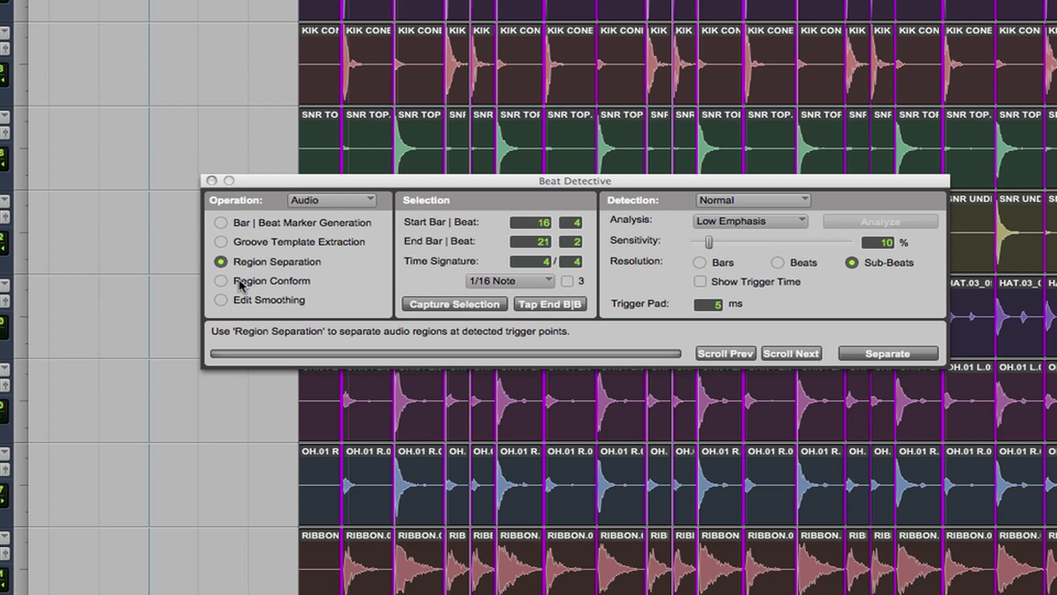
left_click(223, 283)
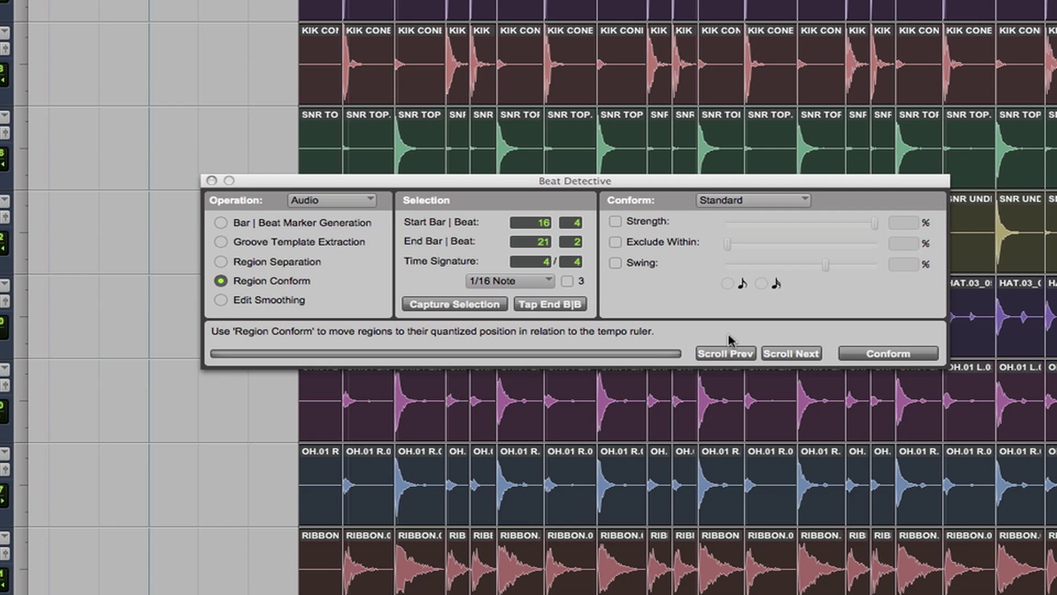
left_click(615, 223)
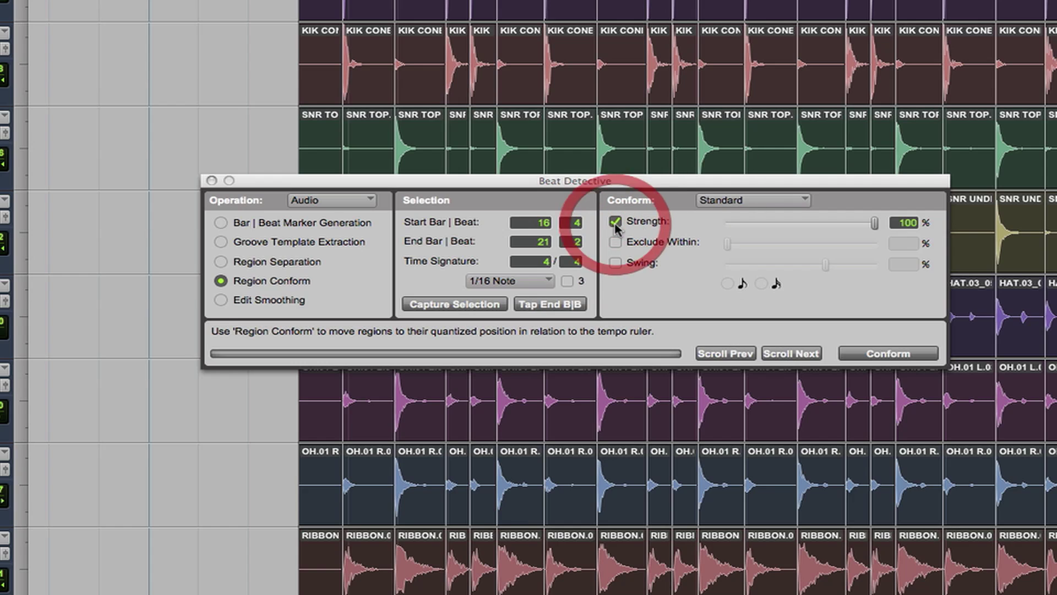
mouse_move(875, 223)
left_mouse_down()
mouse_move(732, 226)
mouse_move(874, 223)
left_mouse_up()
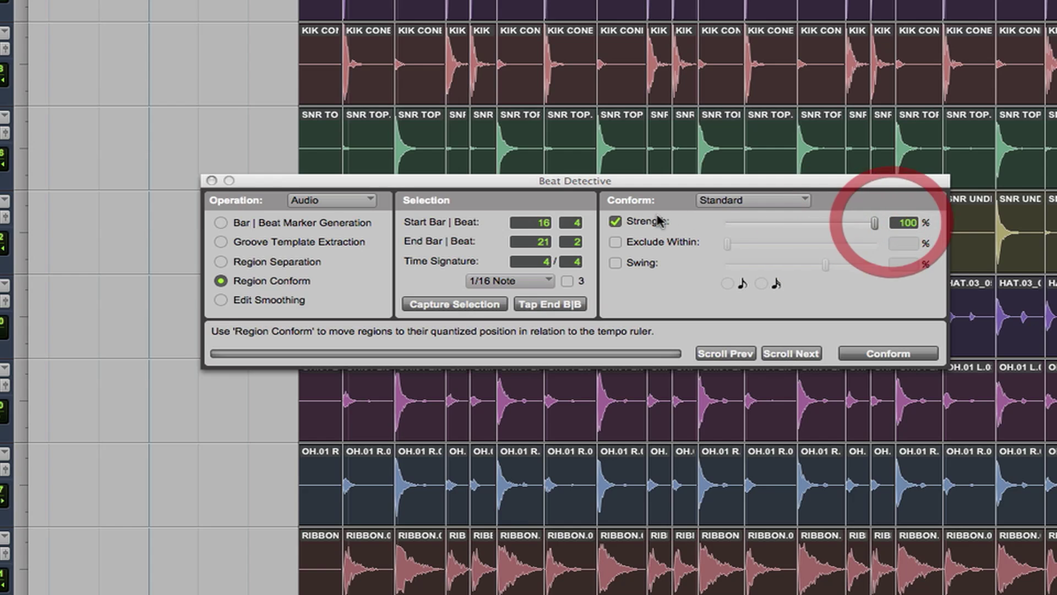
left_click(618, 223)
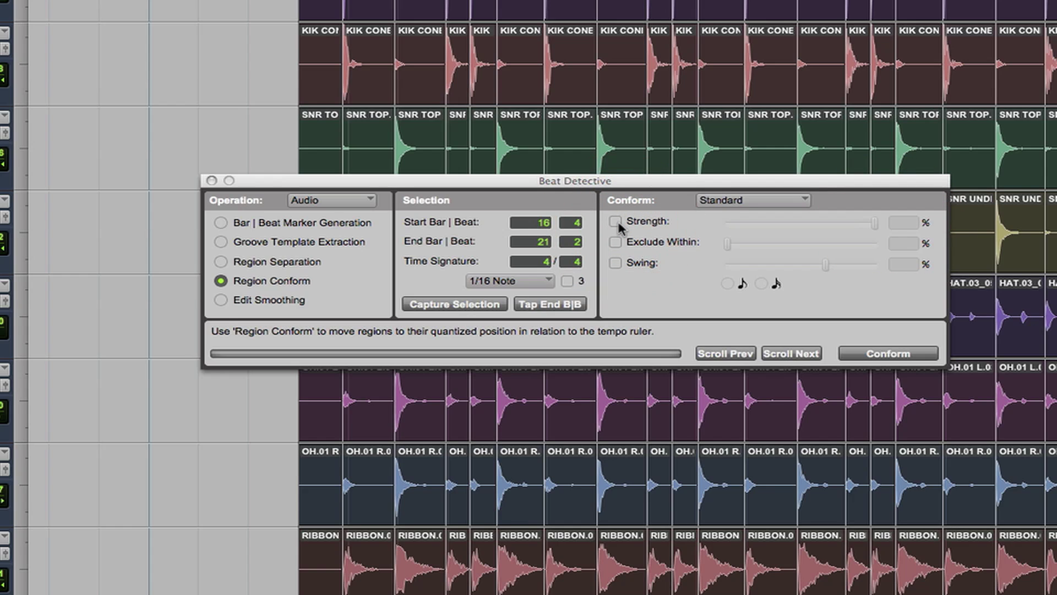
Conform the separated drum regions to the 1/16-note grid with Standard conform and no strength, exclude or swing options
left_click(887, 353)
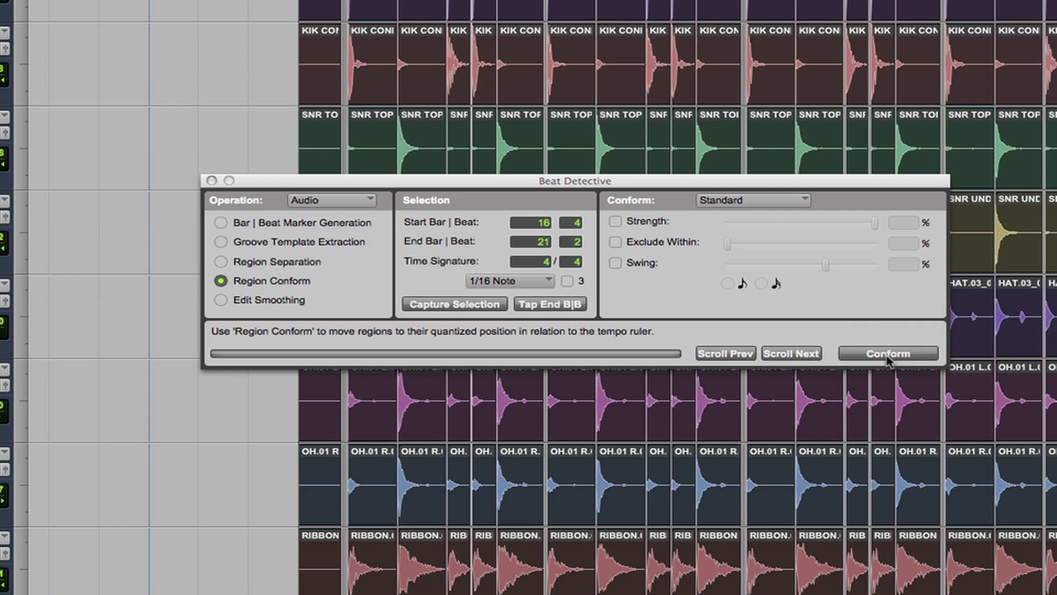
key("super+bracketright")
key("super+bracketright")
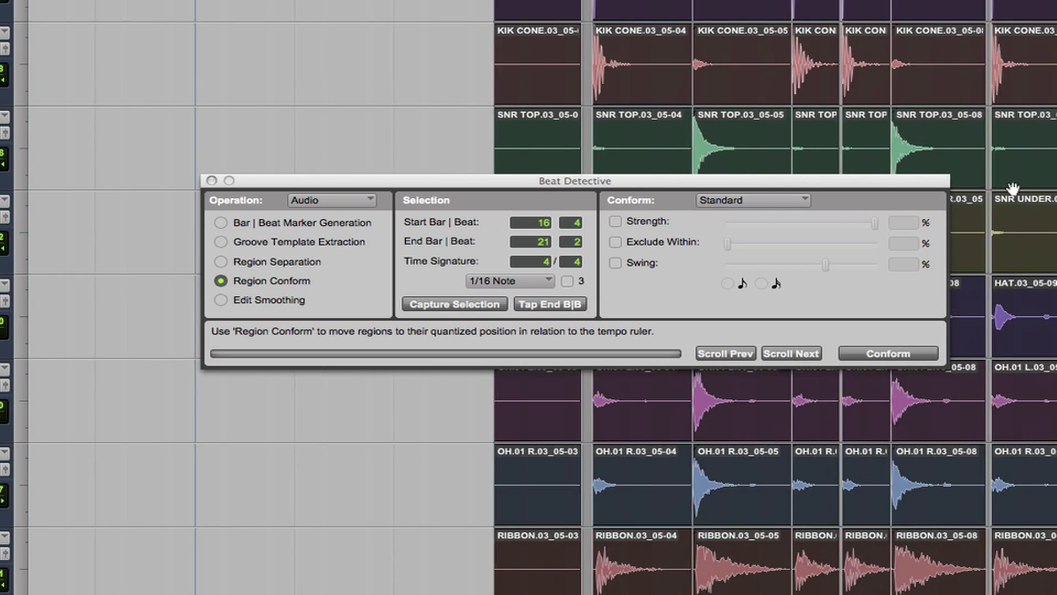
scroll(1013, 188, "right", 15)
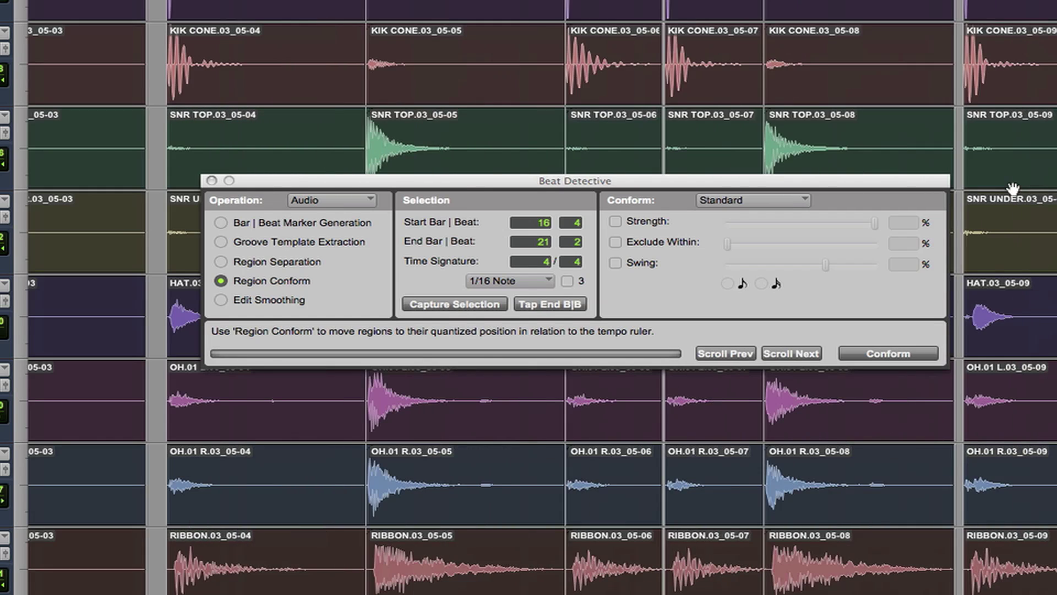
key("super+bracketleft")
key("super+bracketleft")
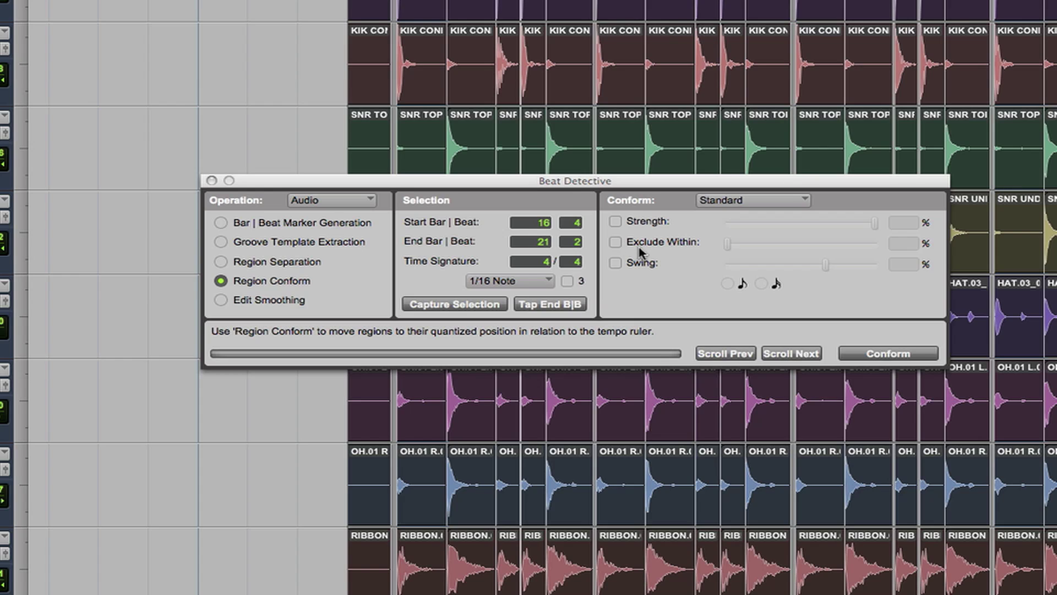
Smooth the drum edits with Fill And Crossfade at a 5 ms crossfade length and close Beat Detective
left_click(221, 300)
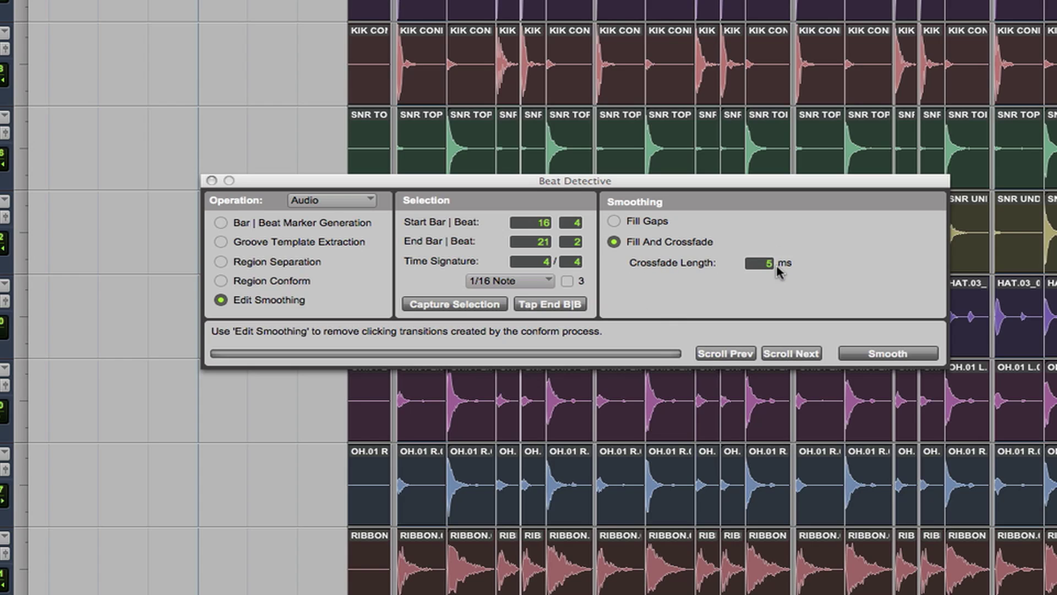
left_click(877, 356)
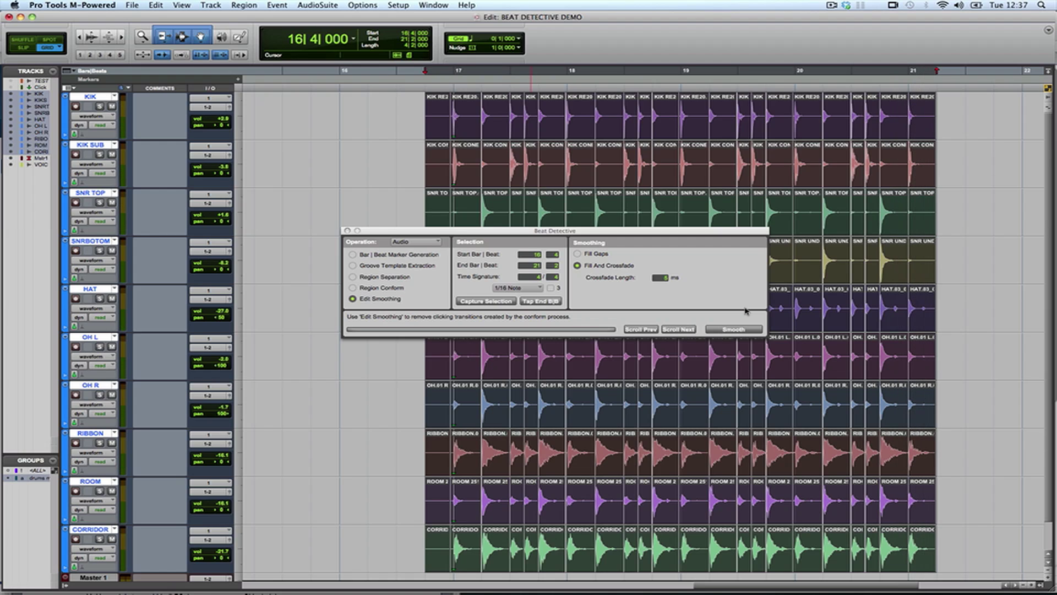
left_click(347, 230)
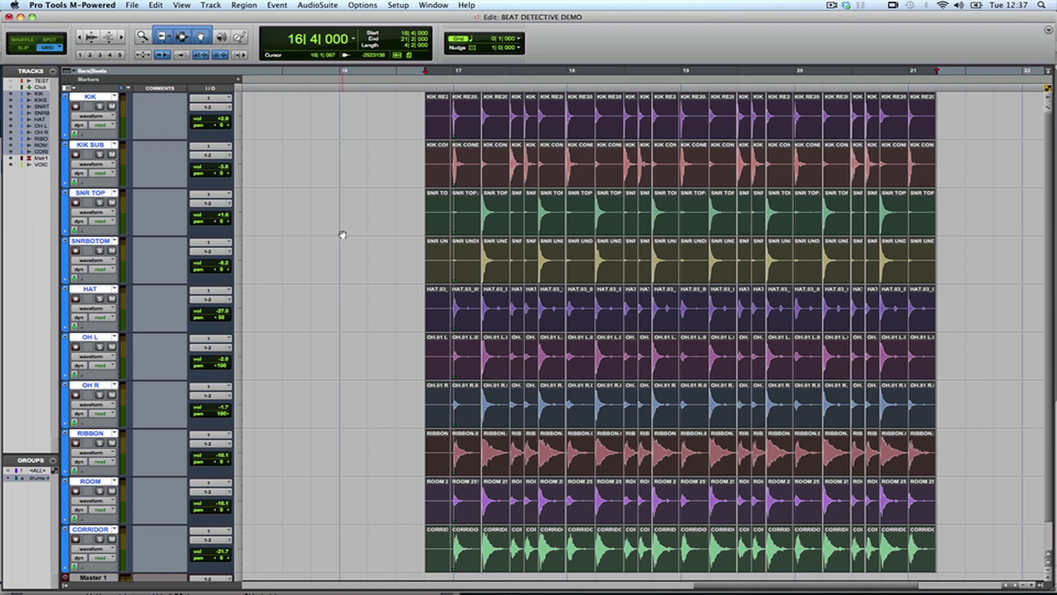
Create a new playlist for the grouped drum tracks, with the edited regions pasted in and consolidated into continuous regions
left_click(114, 96)
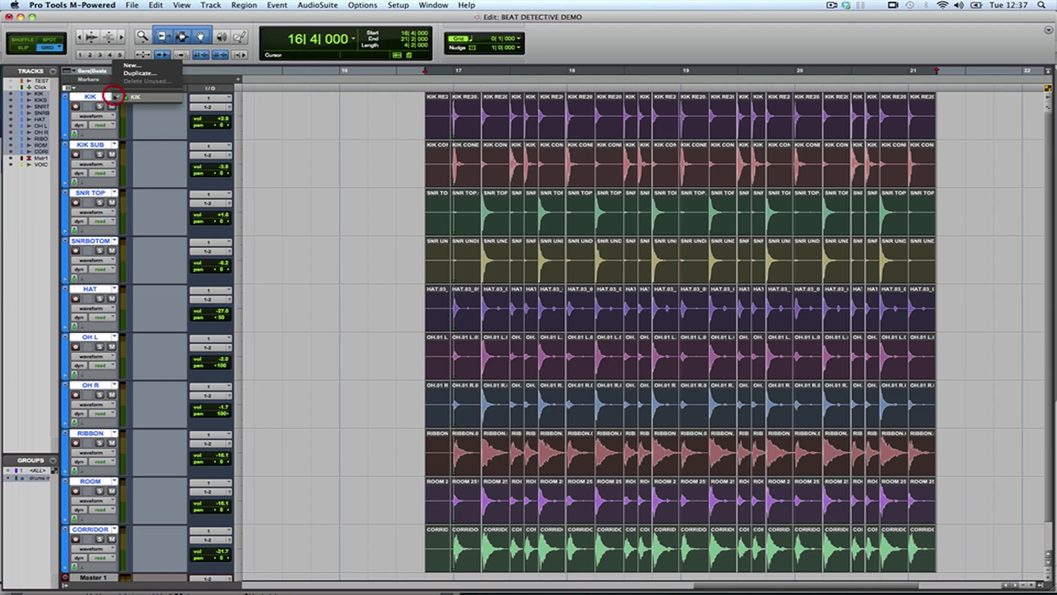
left_click(145, 65)
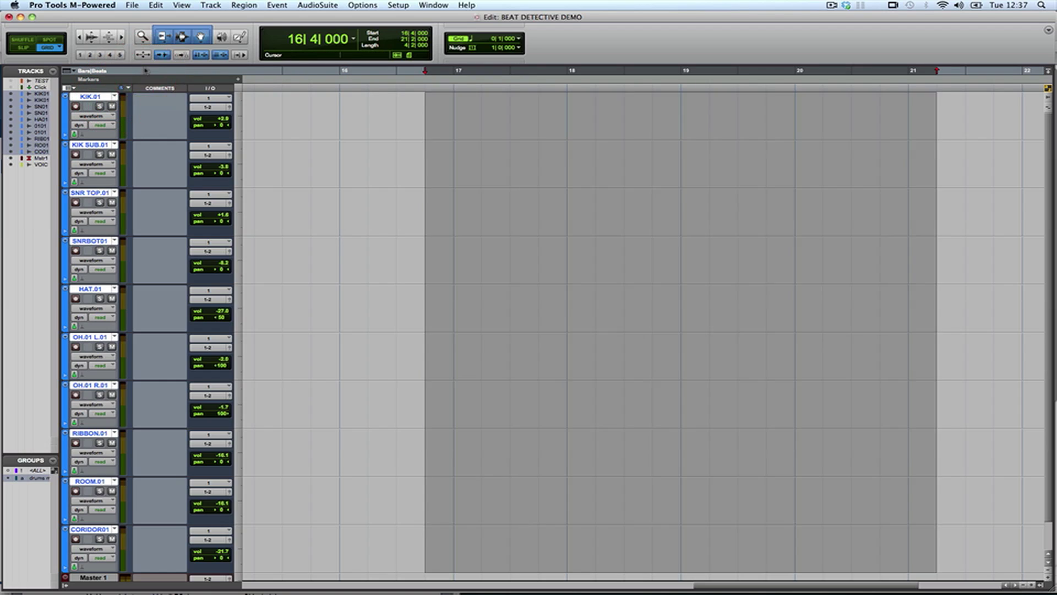
key("super+v")
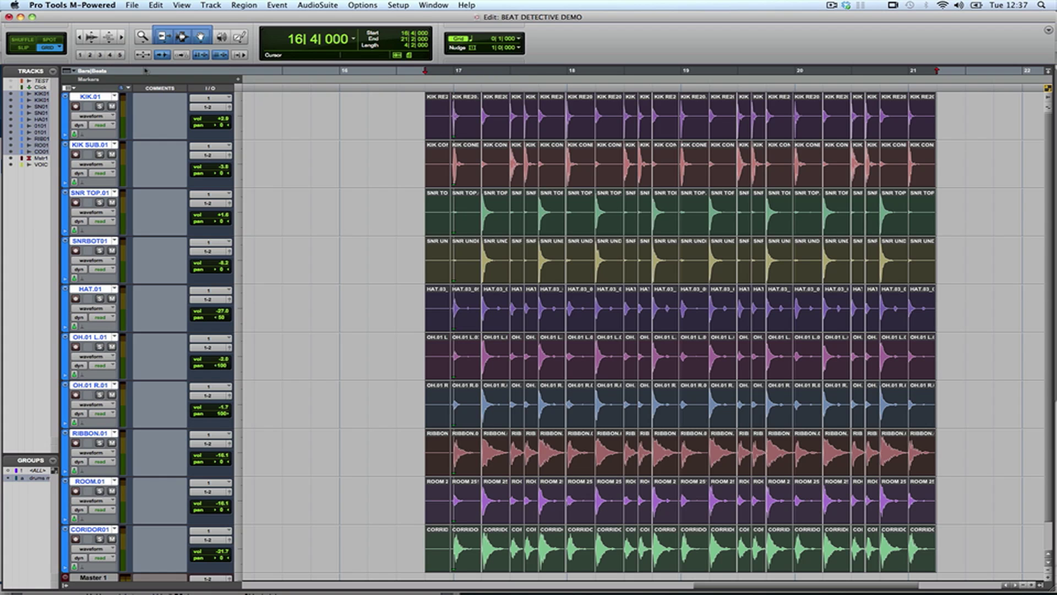
key("alt+shift+3")
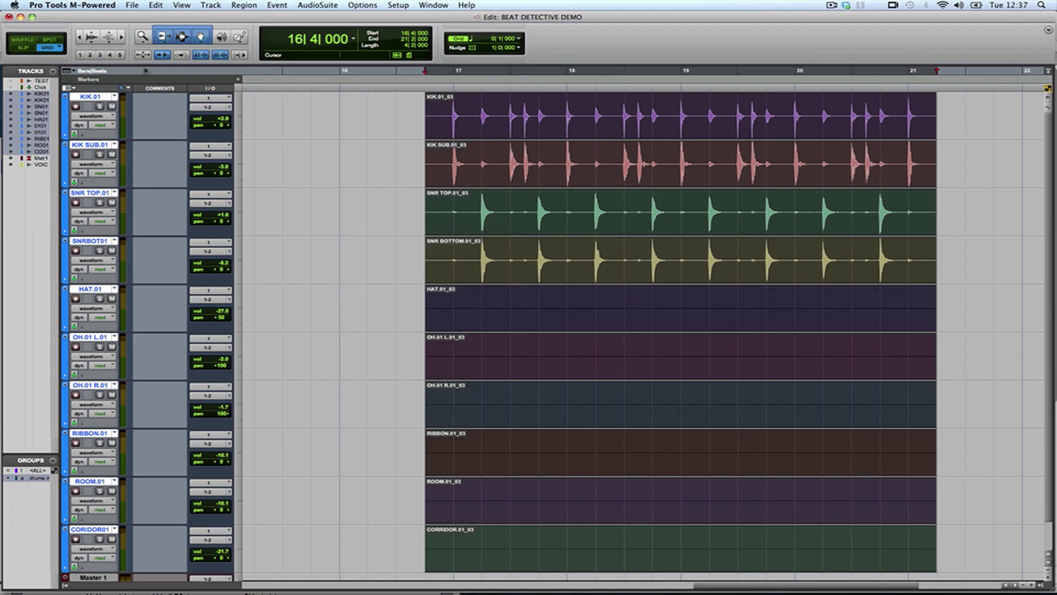